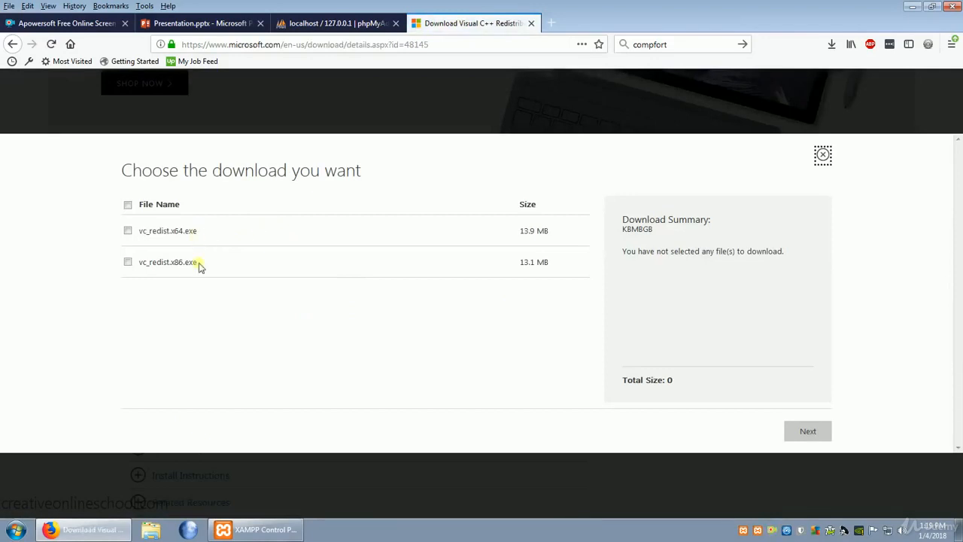
# - Download vc_redist.x64.exe from the Visual C++ Redistributable for Visual Studio 2015 file choices and save it
pyautogui.click(129, 231)
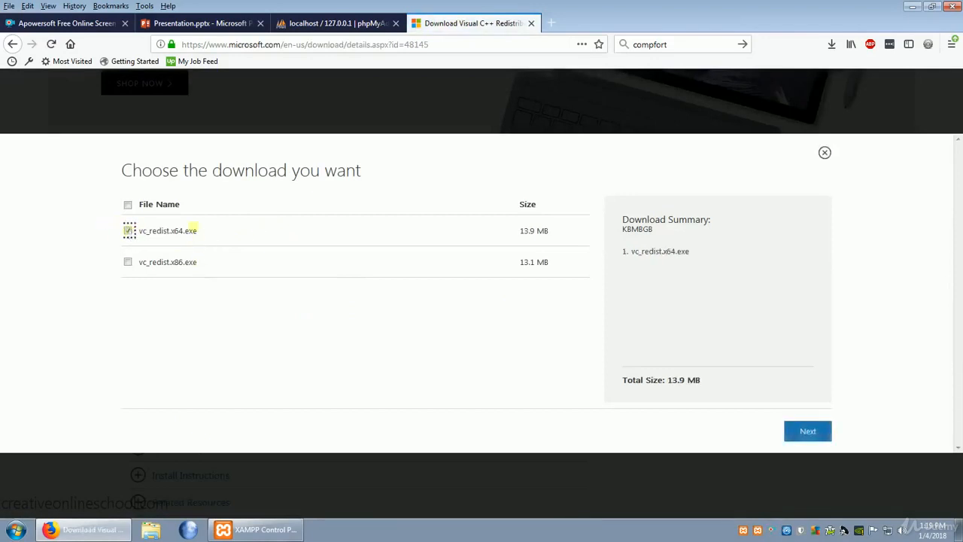
pyautogui.click(812, 438)
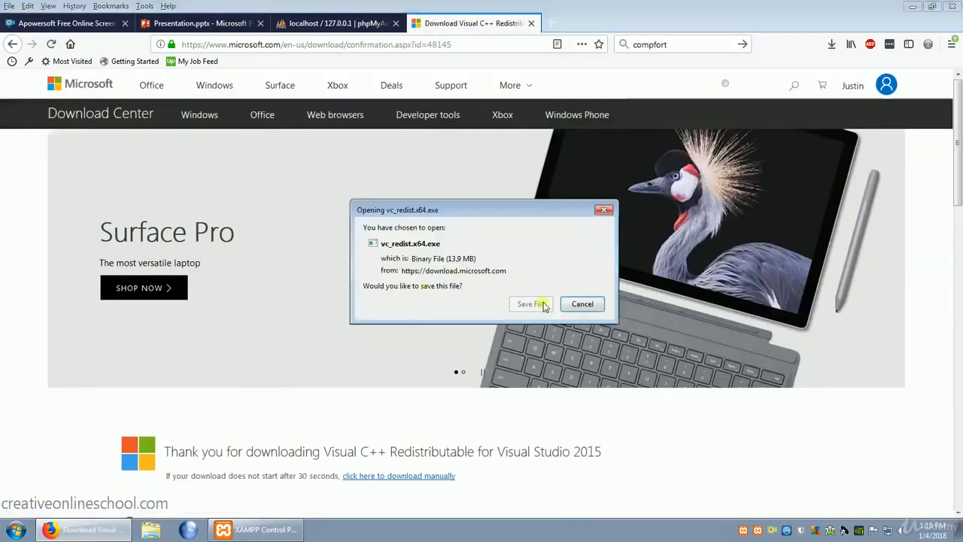
pyautogui.click(532, 304)
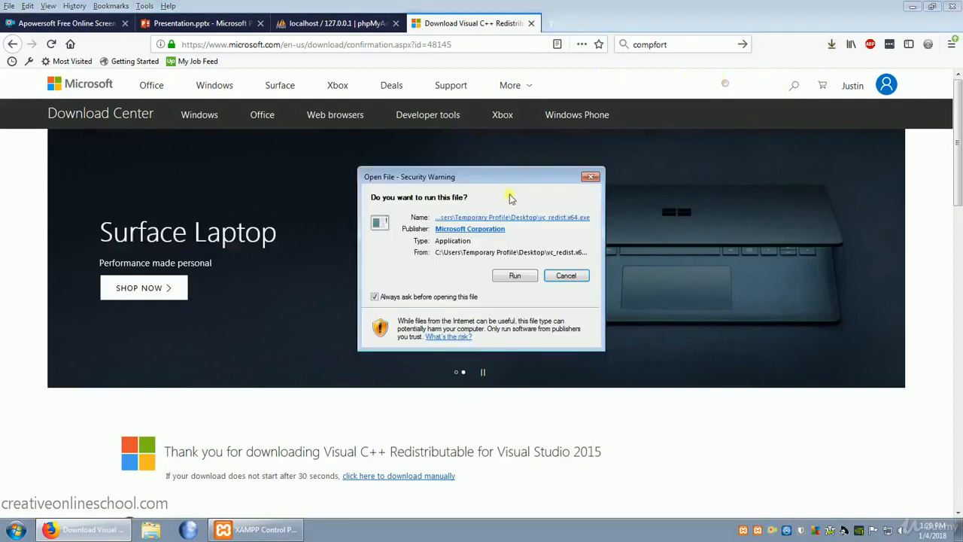
# - Run the downloaded redistributable, agree to the license terms, install it and close the setup
pyautogui.click(515, 278)
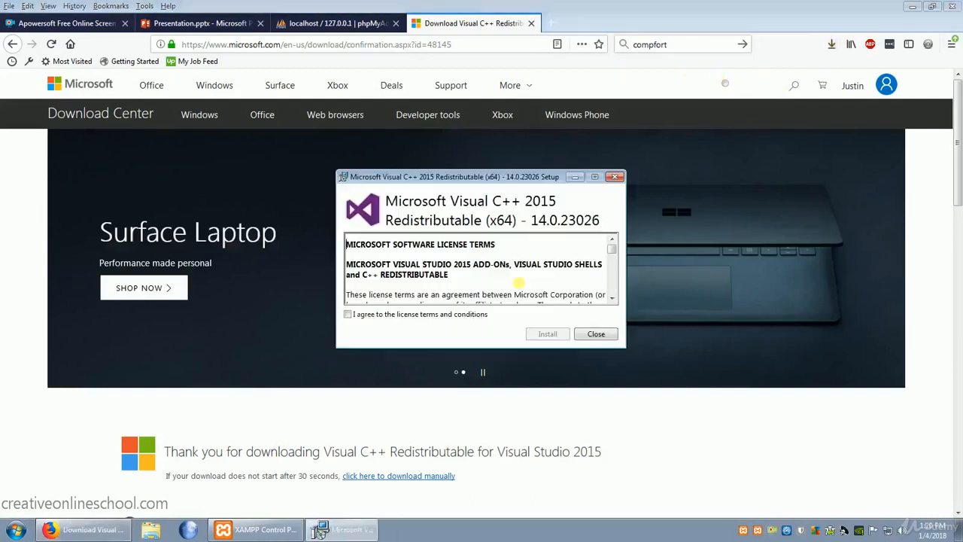
pyautogui.click(347, 315)
pyautogui.click(547, 333)
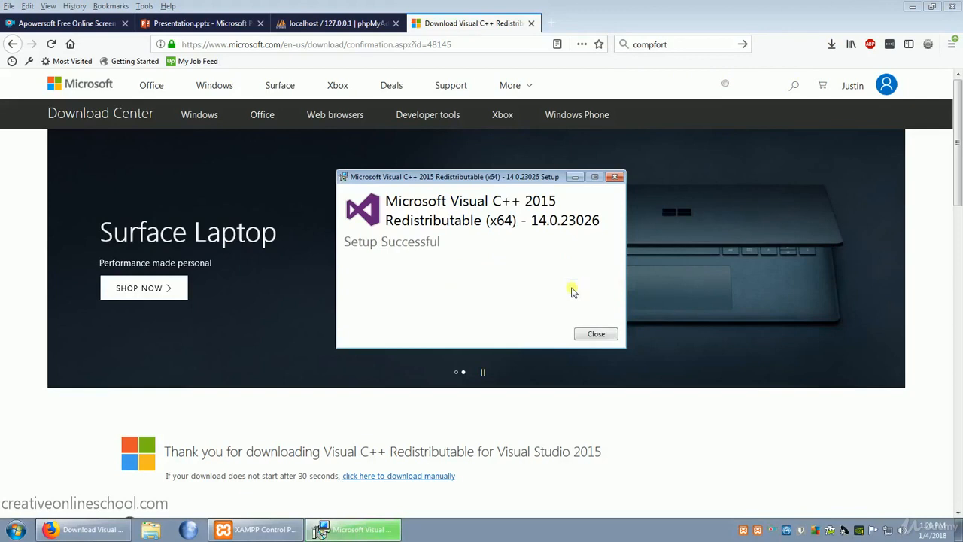
pyautogui.click(595, 334)
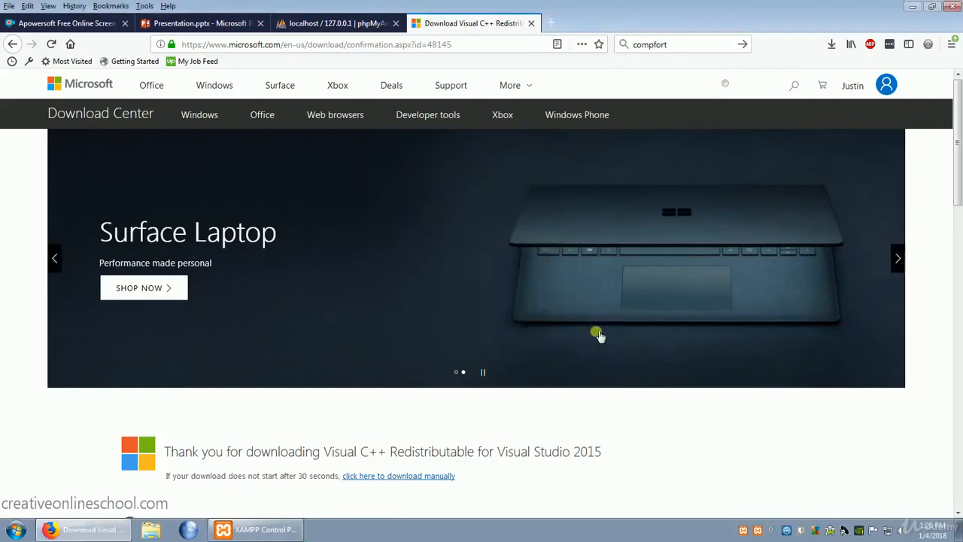
# - Return to the MySQL Workbench download page and open the download page of the recommended MySQL Installer for Windows
pyautogui.hotkey('alt', 'Left')
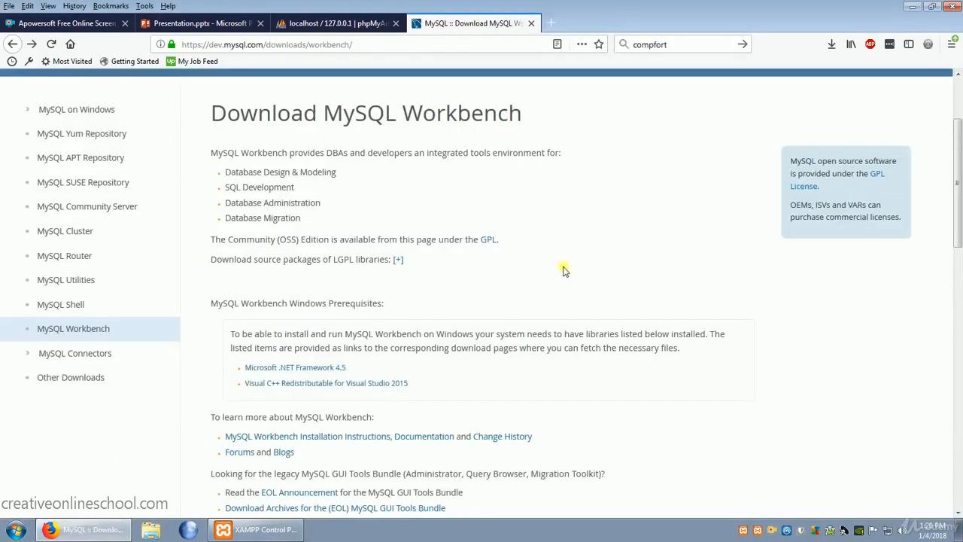
pyautogui.scroll(-3, 566, 271)
pyautogui.scroll(-3, 571, 272)
pyautogui.scroll(-4, 587, 272)
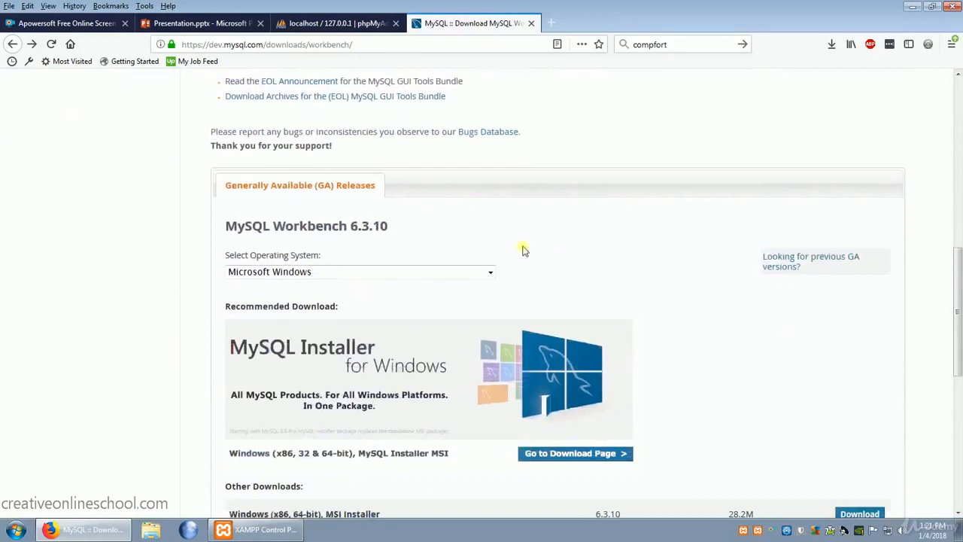
pyautogui.scroll(-2, 467, 294)
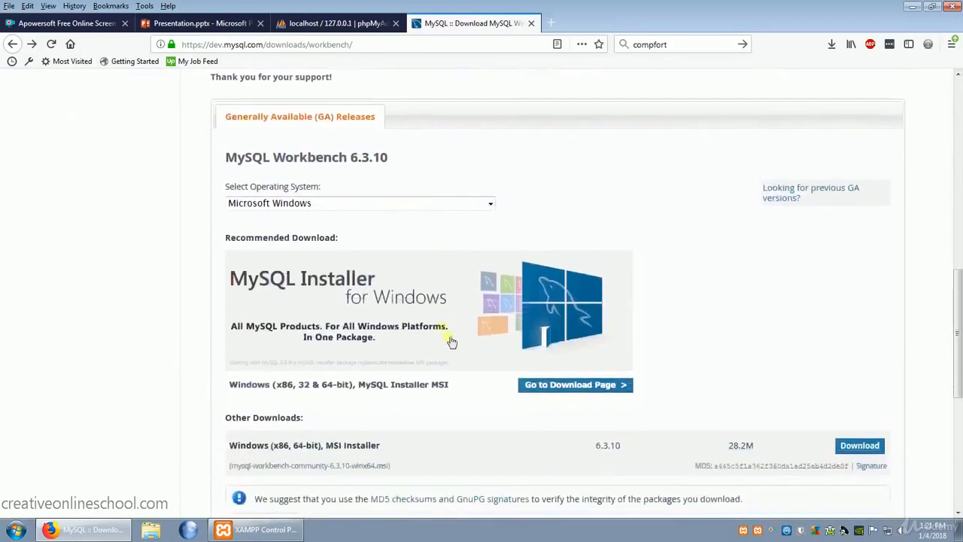
pyautogui.click(581, 387)
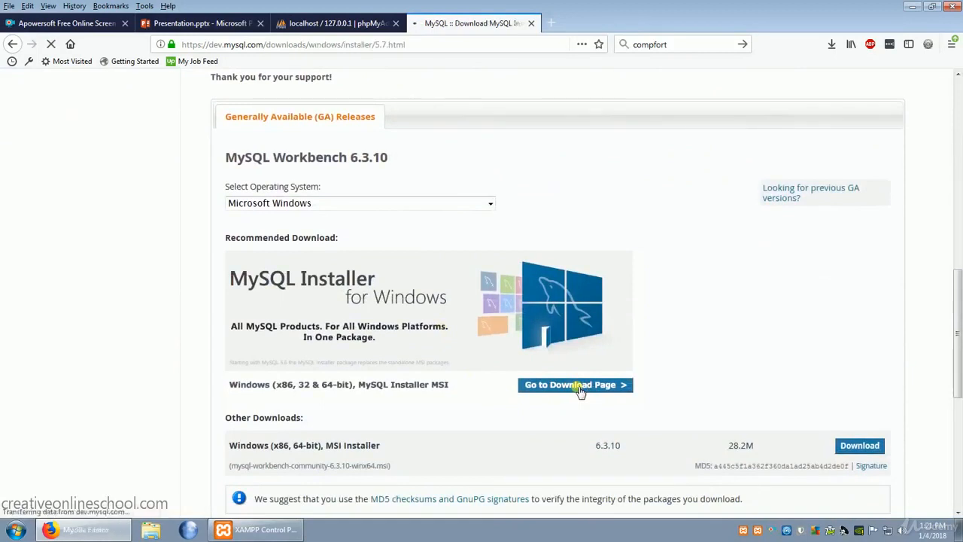
# - Download and save the 18.5M web installer mysql-installer-web-community-5.7.20.0.msi without logging in or signing up
pyautogui.scroll(-9, 614, 344)
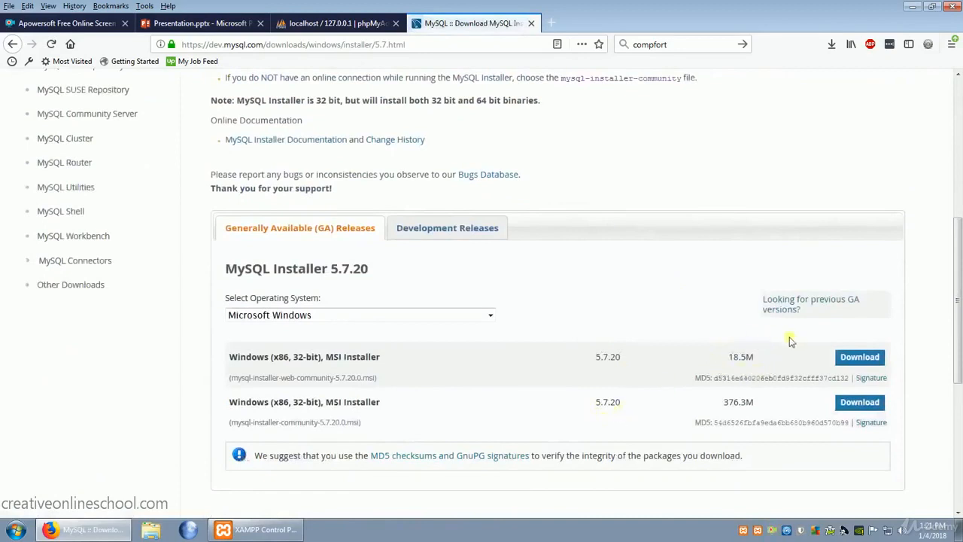
pyautogui.click(858, 359)
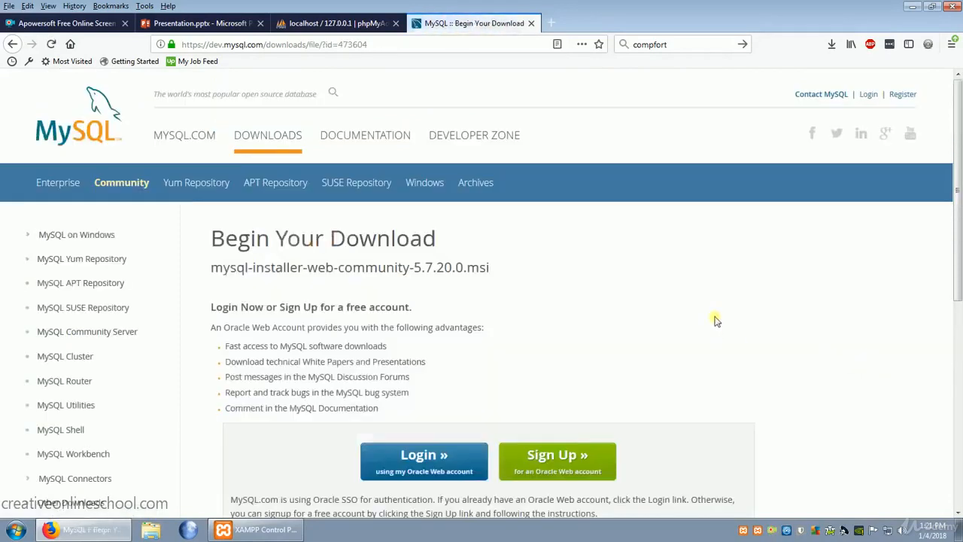
pyautogui.scroll(-5, 742, 302)
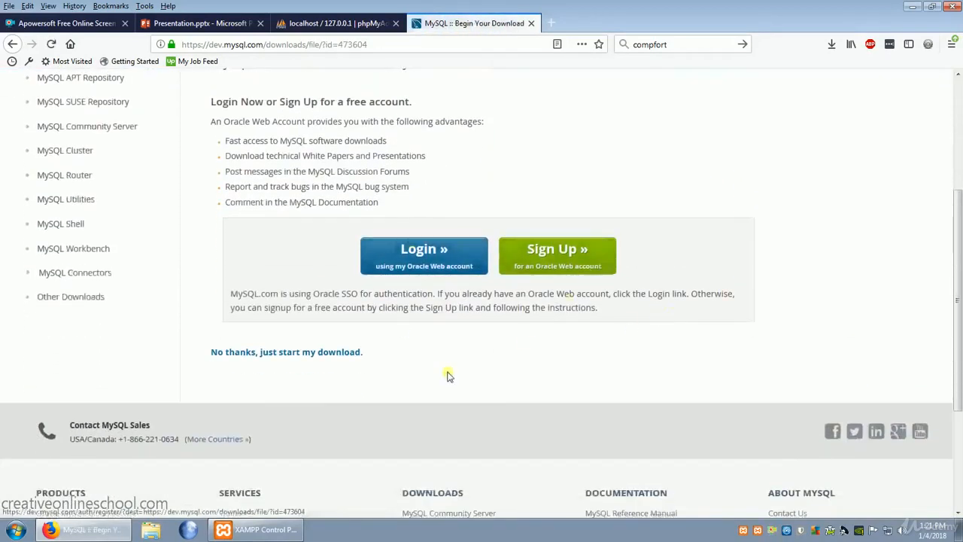
pyautogui.click(311, 356)
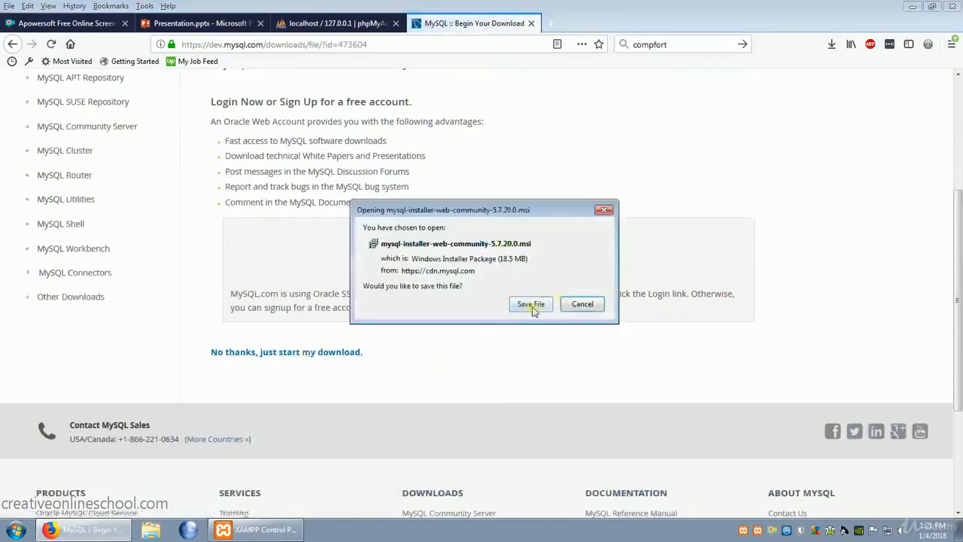
pyautogui.click(531, 305)
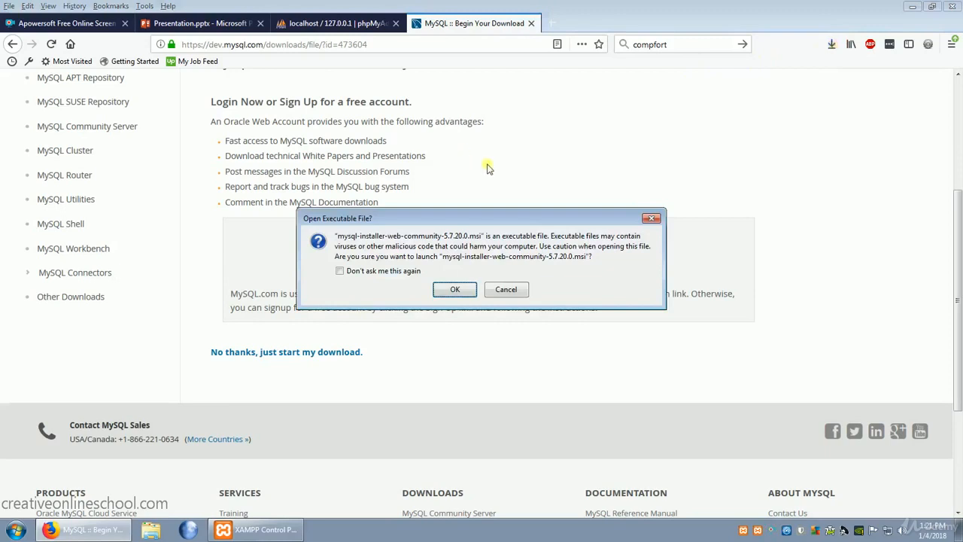
# - Launch the downloaded MySQL Installer and decline the optional installer upgrade
pyautogui.click(456, 291)
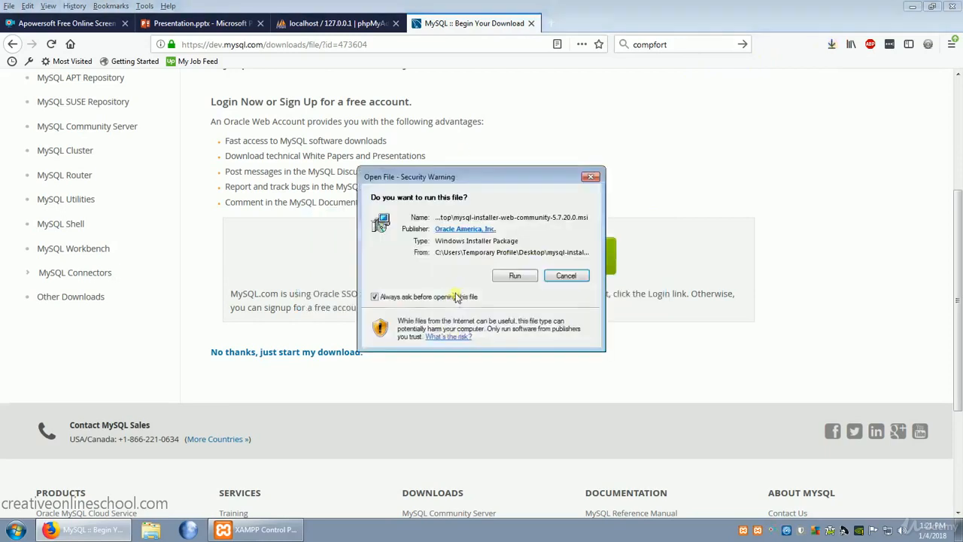
pyautogui.click(525, 276)
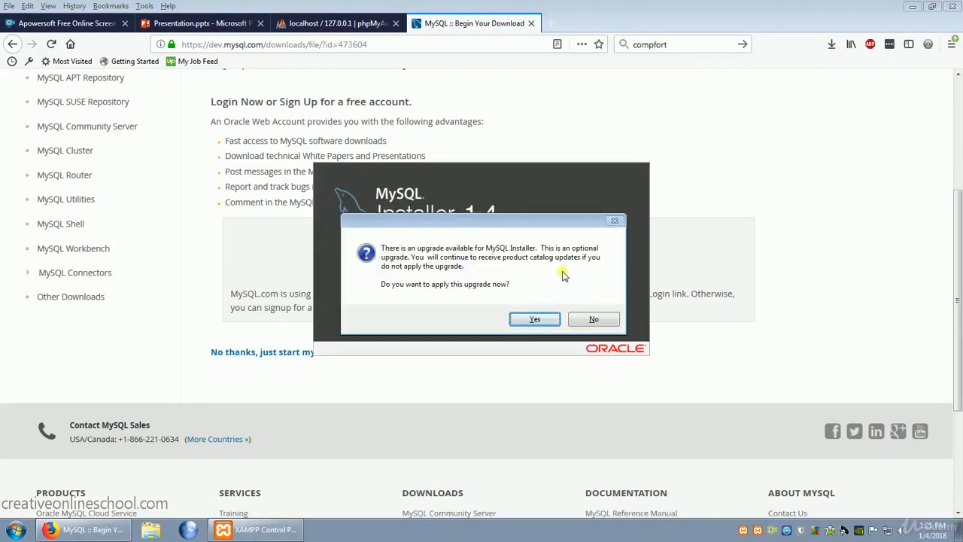
pyautogui.click(605, 319)
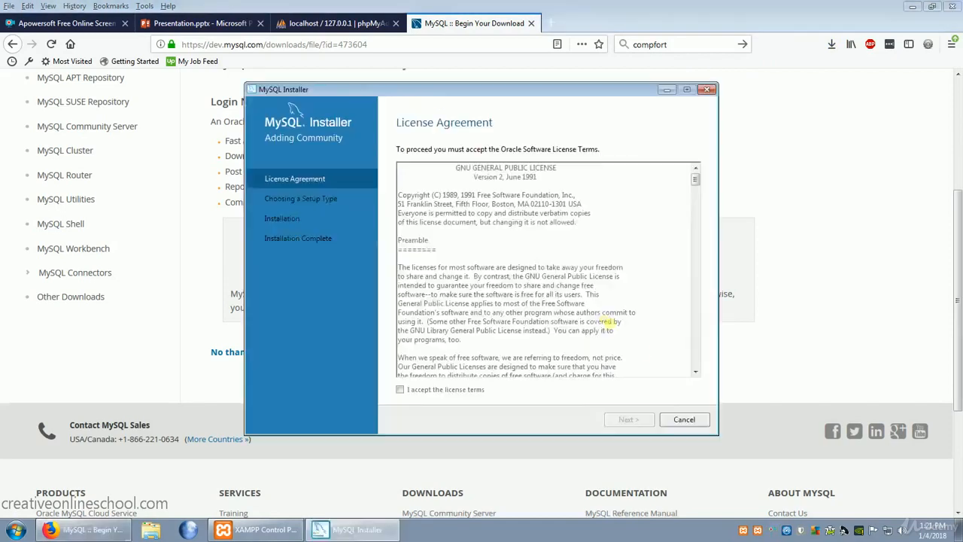
# - Accept the MySQL Installer license terms and choose the Custom setup type
pyautogui.click(400, 390)
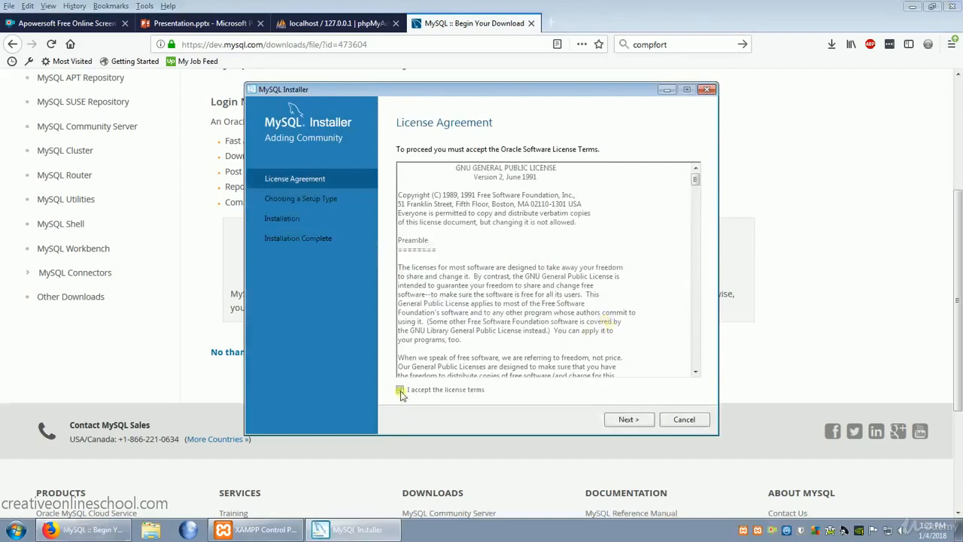
pyautogui.click(631, 422)
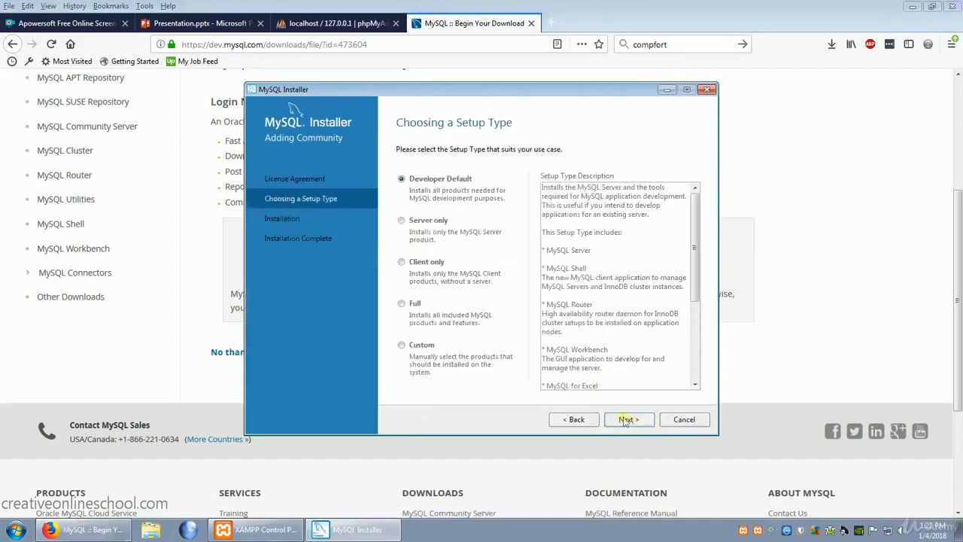
pyautogui.click(401, 347)
pyautogui.click(629, 420)
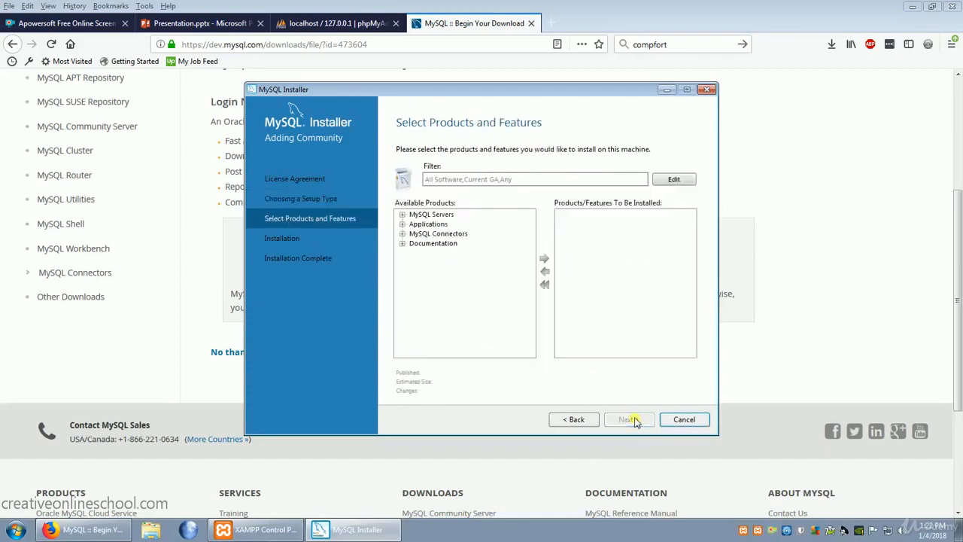
# - Add MySQL Workbench 6.3.10 - X64 from Applications to the products to install, and proceed to the installation stage
pyautogui.click(402, 224)
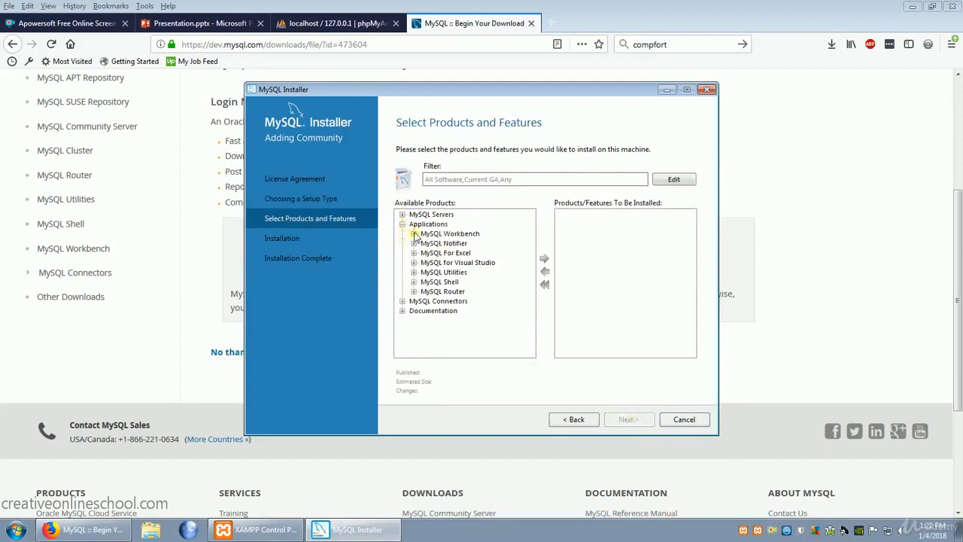
pyautogui.click(414, 234)
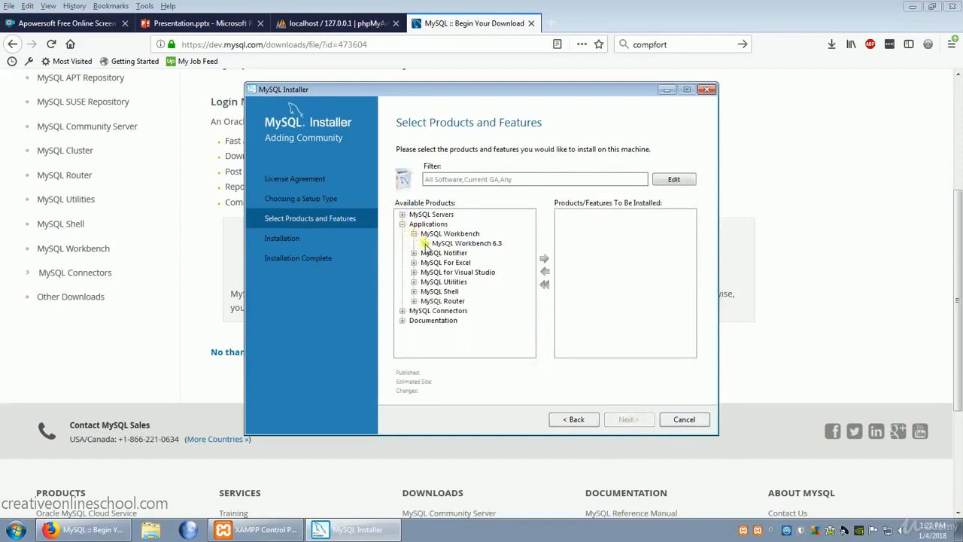
pyautogui.click(425, 243)
pyautogui.click(501, 255)
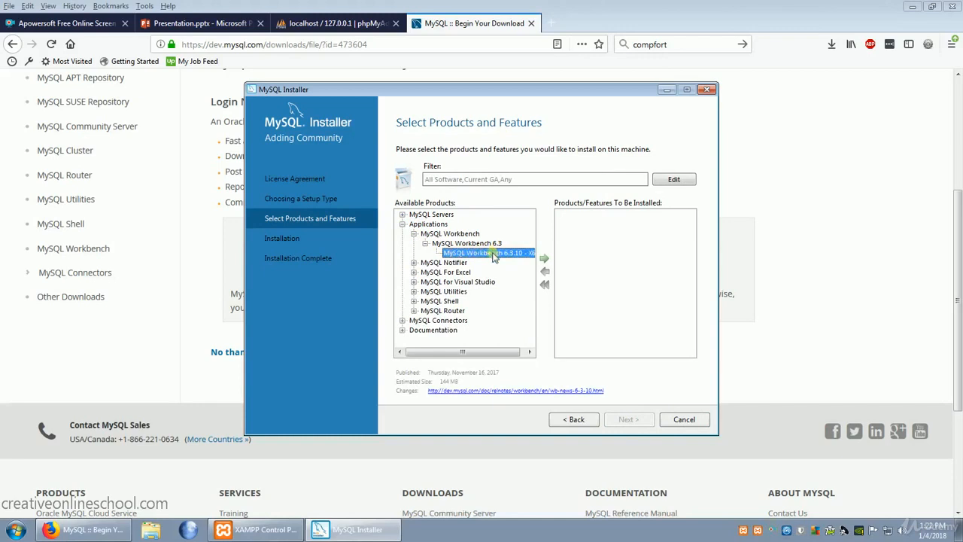
pyautogui.click(545, 258)
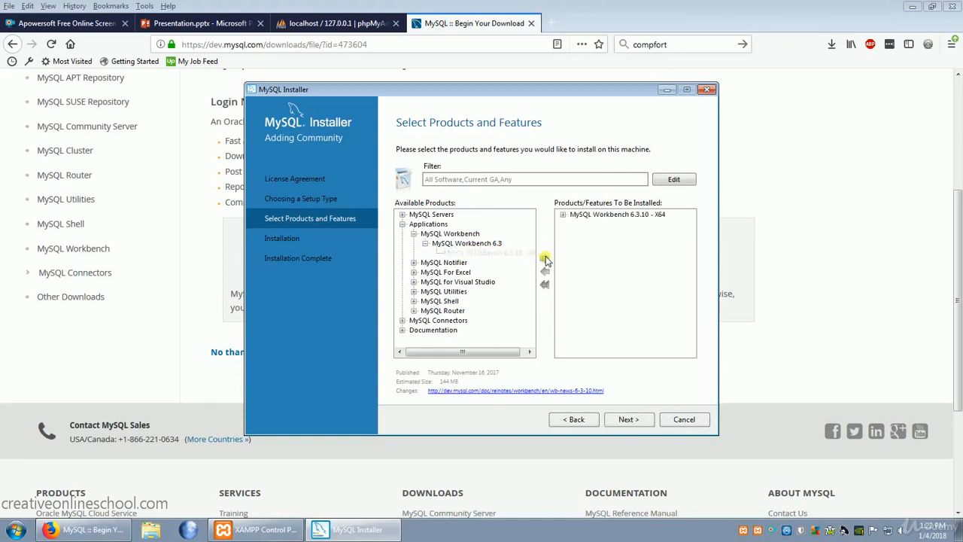
pyautogui.click(636, 420)
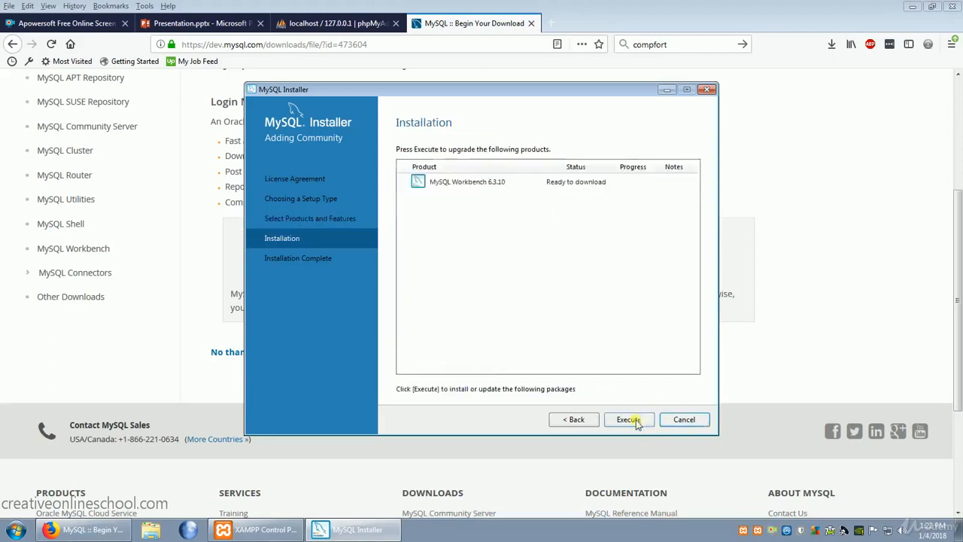
# - Execute the MySQL Workbench installation and finish the setup with MySQL Workbench set to start
pyautogui.click(629, 420)
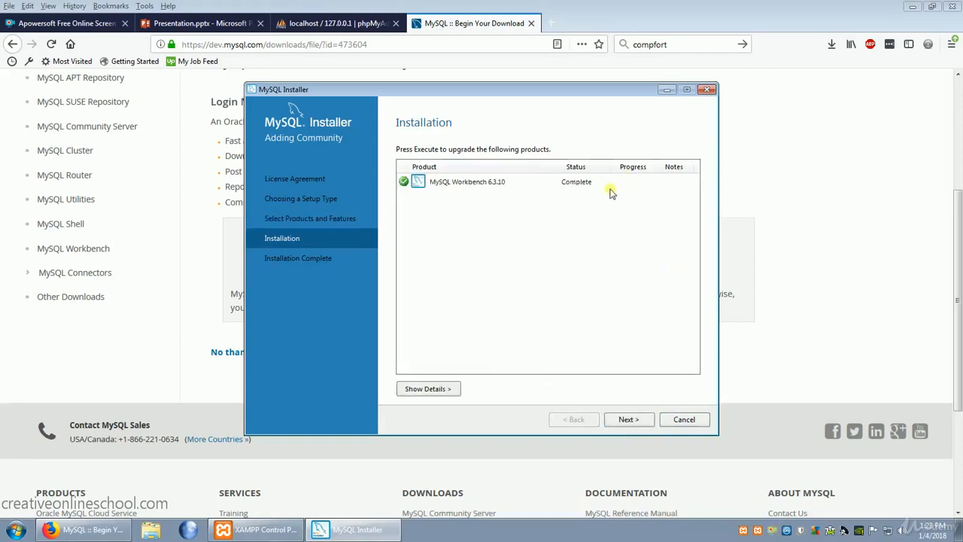
pyautogui.click(628, 419)
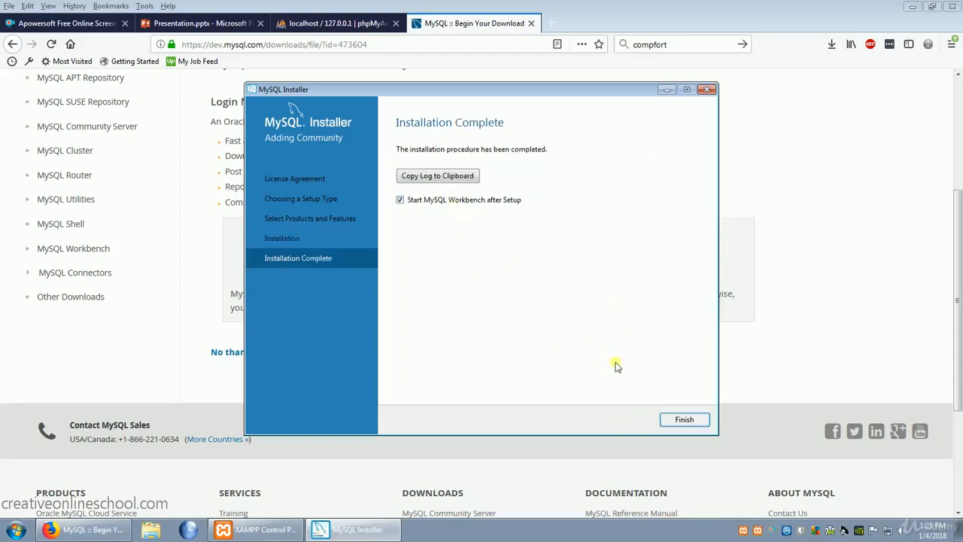
pyautogui.click(689, 420)
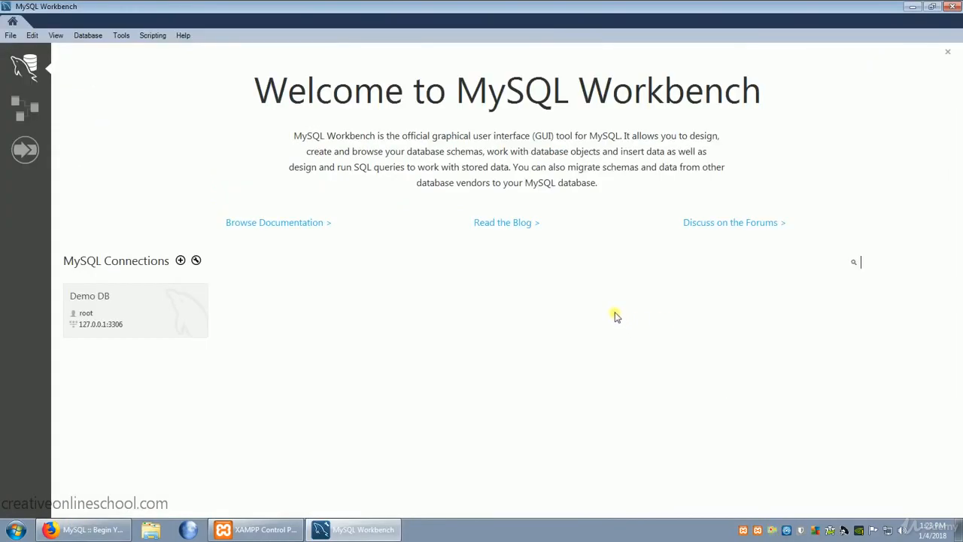
# - Create a connection named Example Database with the default parameters, and open it, continuing despite the server version incompatibility
pyautogui.click(180, 261)
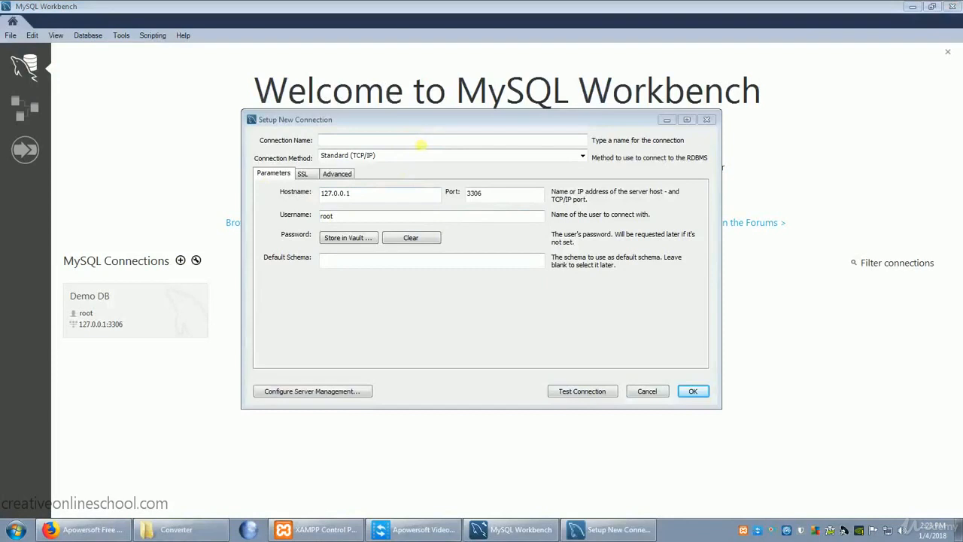
pyautogui.click(421, 143)
pyautogui.write('Example Database')
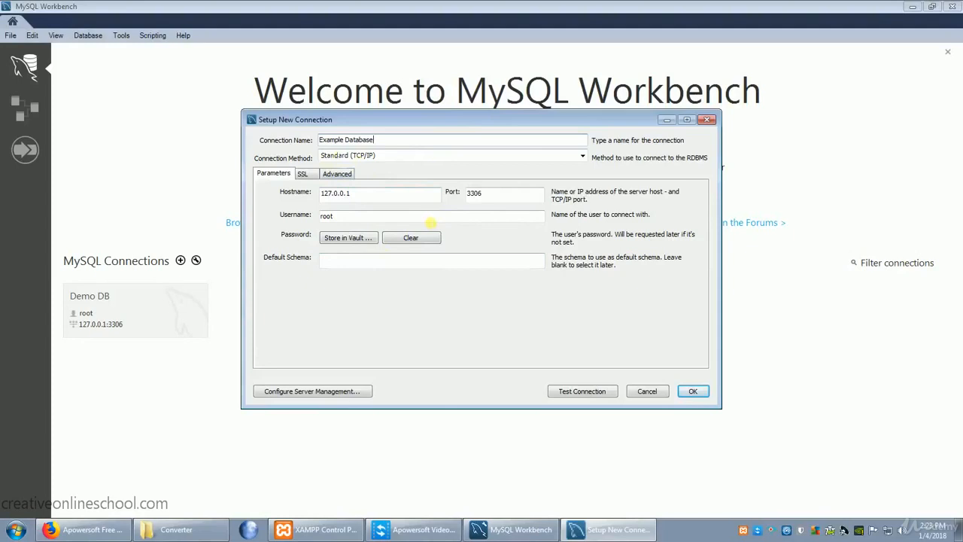
pyautogui.click(694, 392)
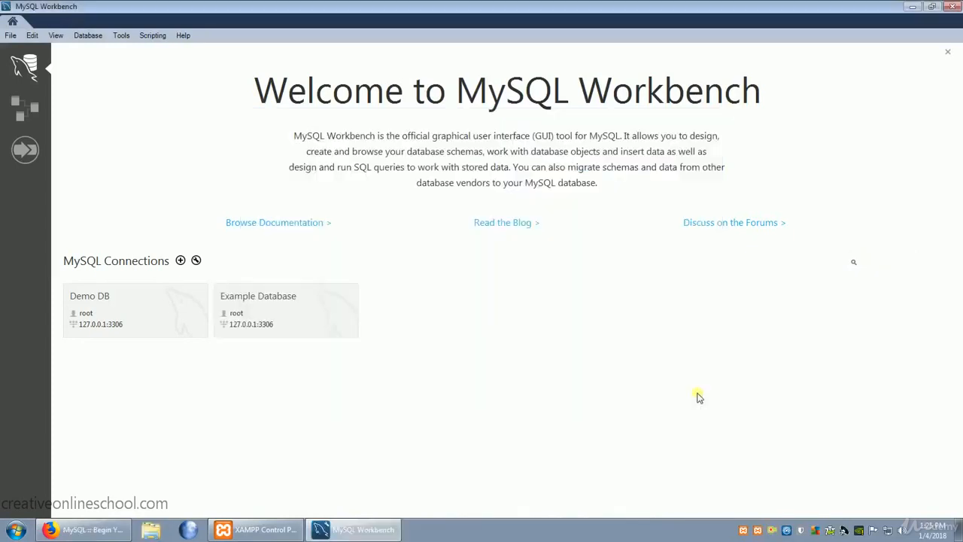
pyautogui.click(280, 310)
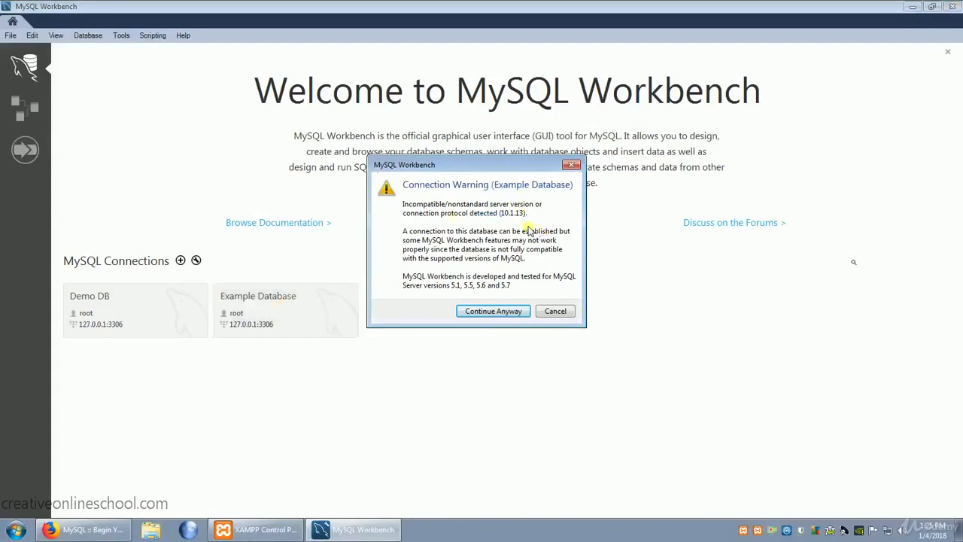
pyautogui.click(504, 313)
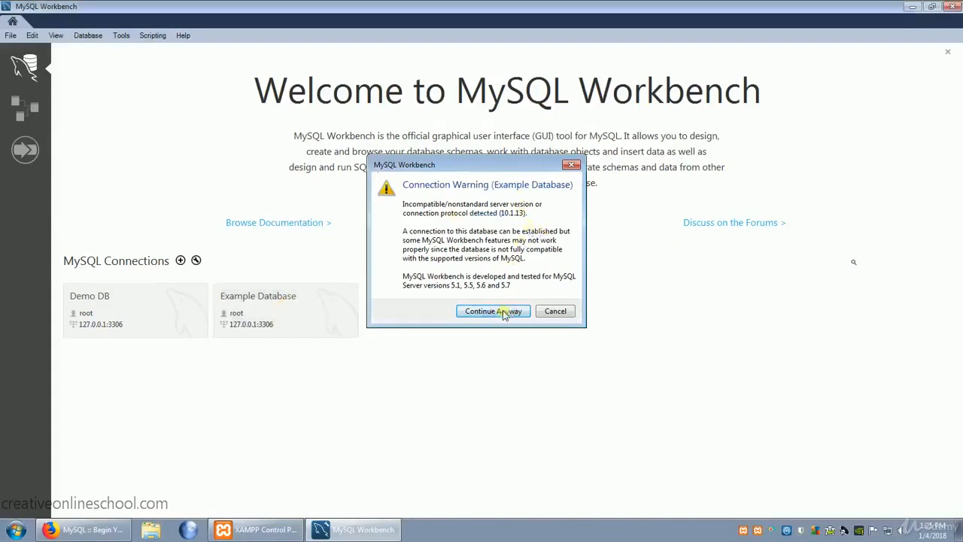